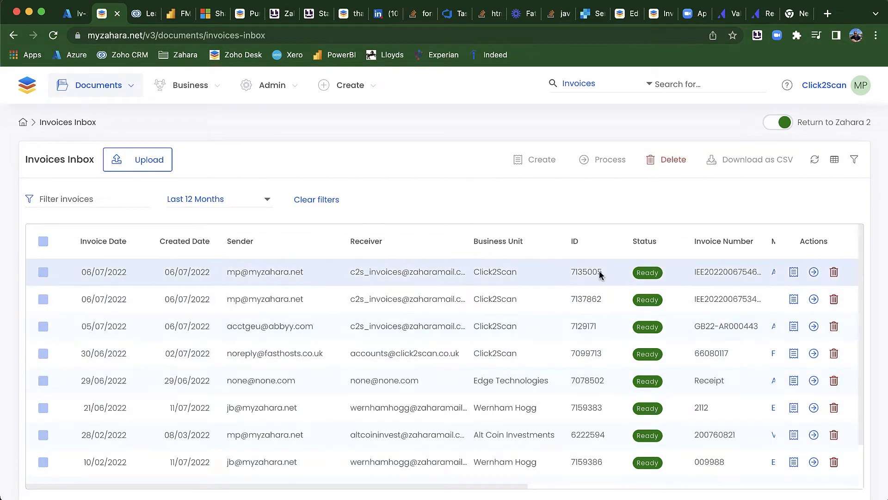
Step: Review the Invoices Inbox table settings and examine the table's columns across to Invoice Net and Balance
click(834, 161)
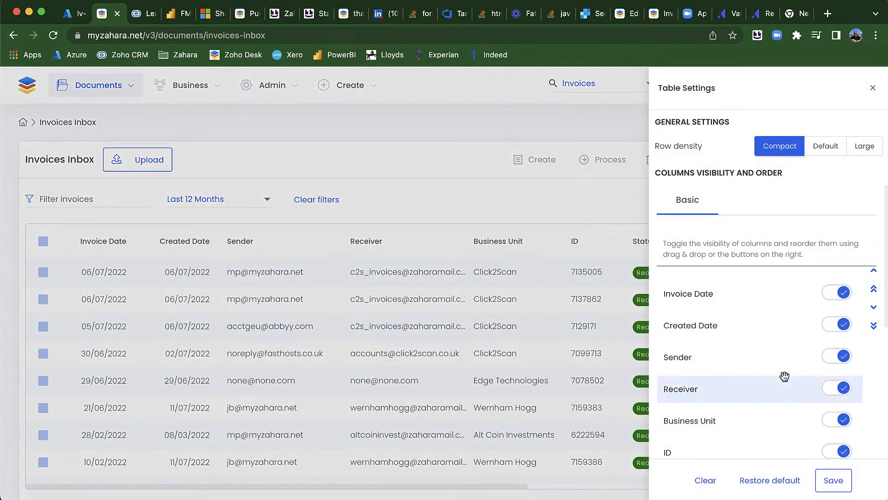
scroll(785, 373, down, 3)
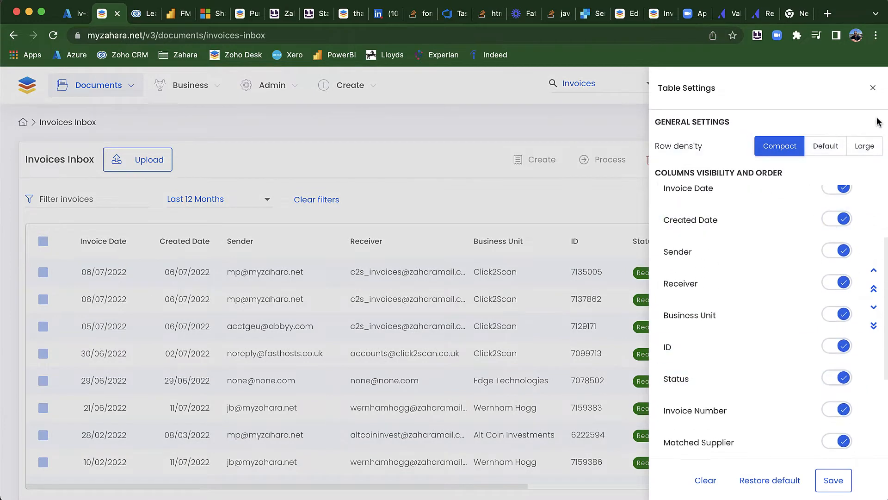
click(873, 88)
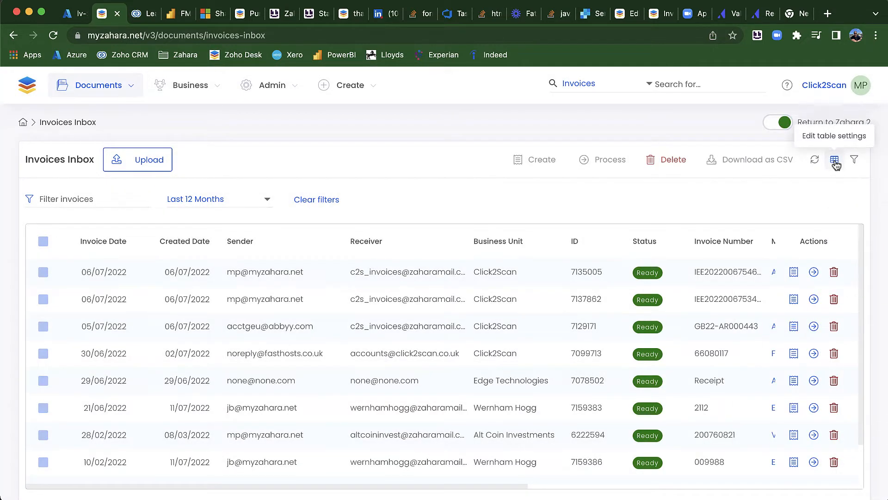
scroll(670, 344, right, 5)
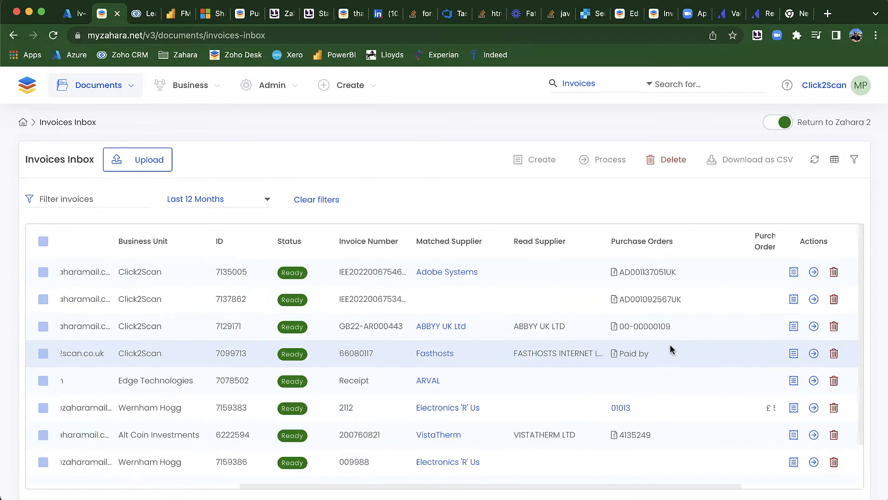
scroll(669, 344, right, 3)
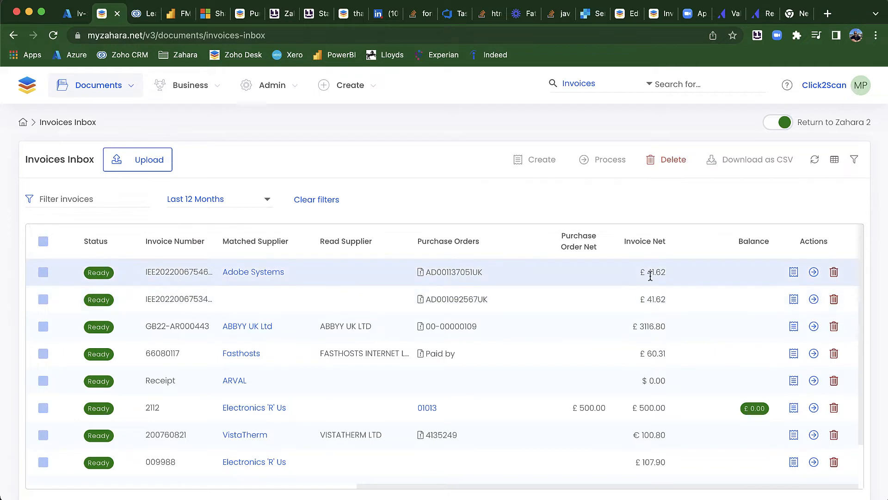
scroll(650, 275, left, 5)
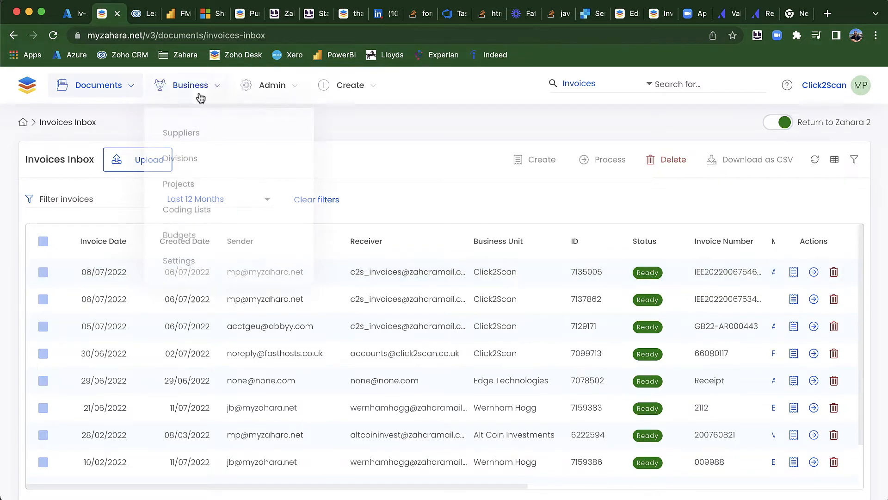
Step: Examine the Invoices inbox section of the business settings, including the entry field for ignored email addresses
mouse_move(176, 93)
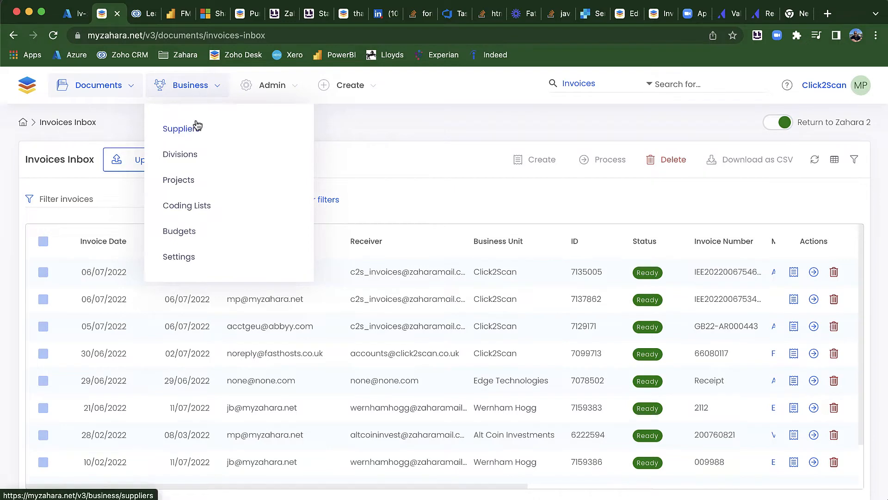
click(175, 256)
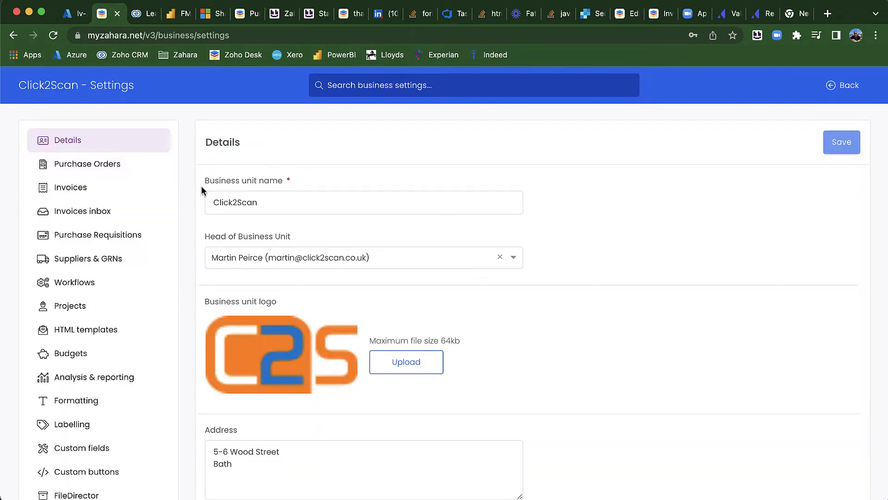
click(97, 215)
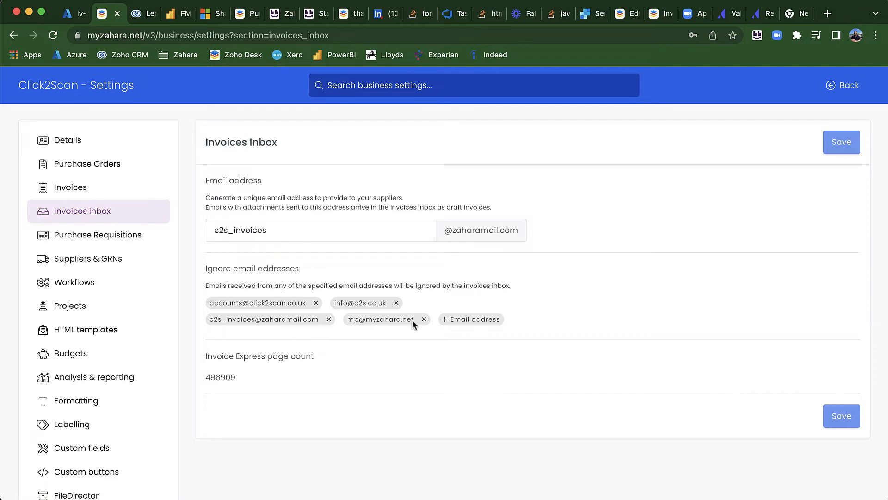
click(472, 324)
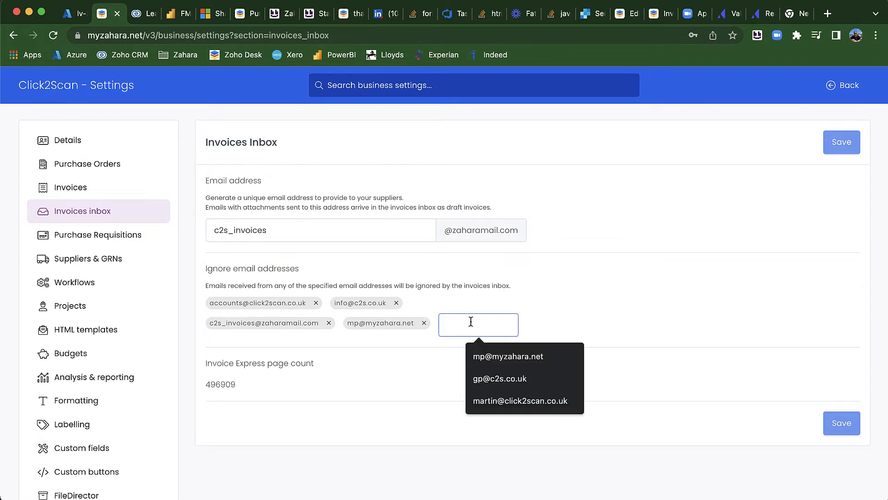
click(564, 322)
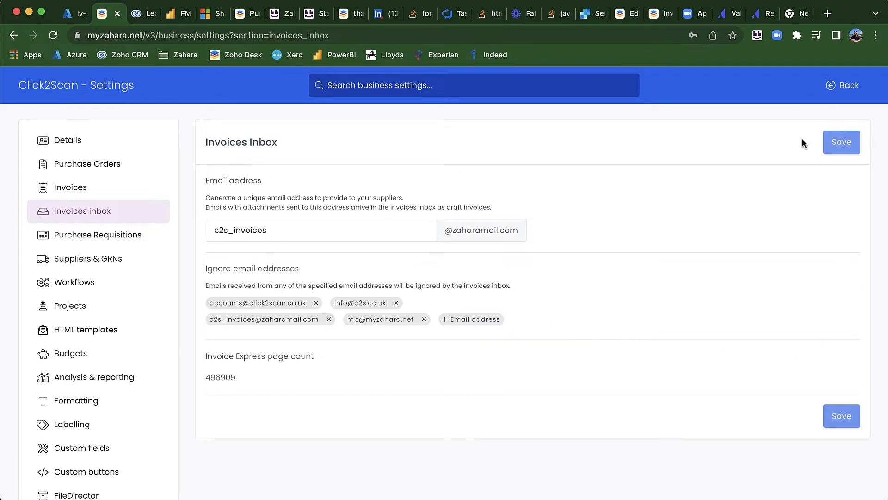
Step: Leave the business settings and return to the Invoices Inbox
click(843, 85)
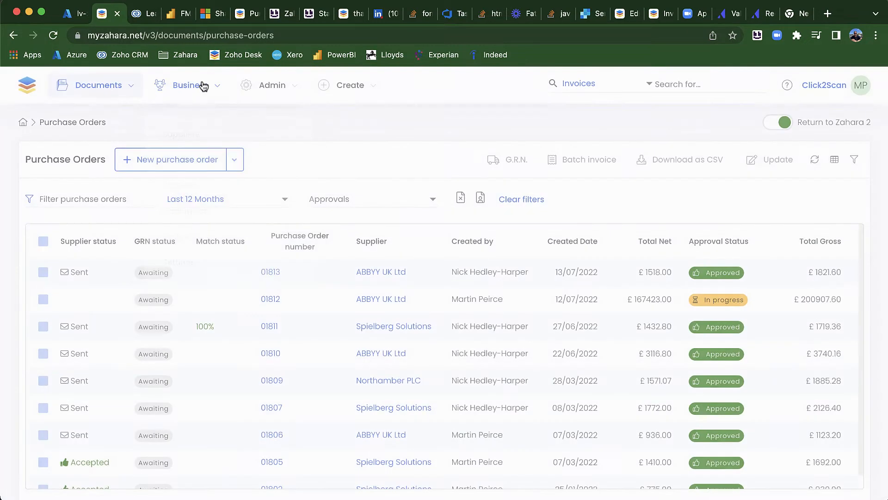
mouse_move(203, 86)
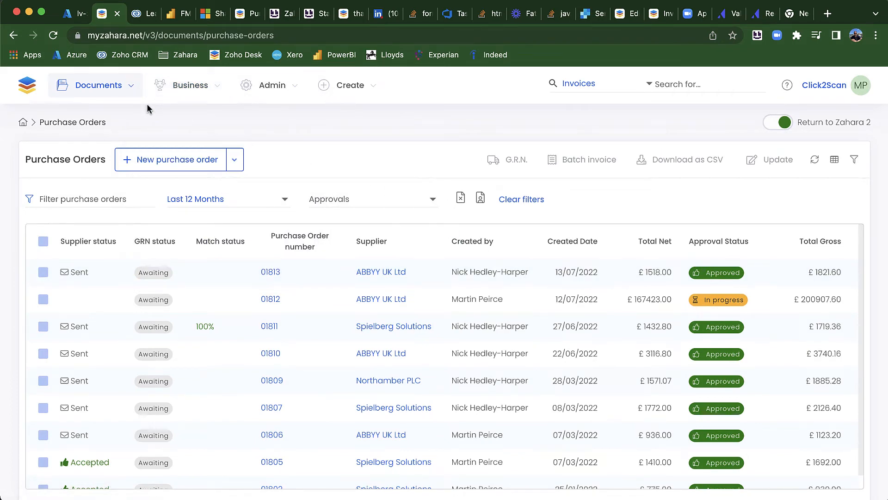
mouse_move(111, 94)
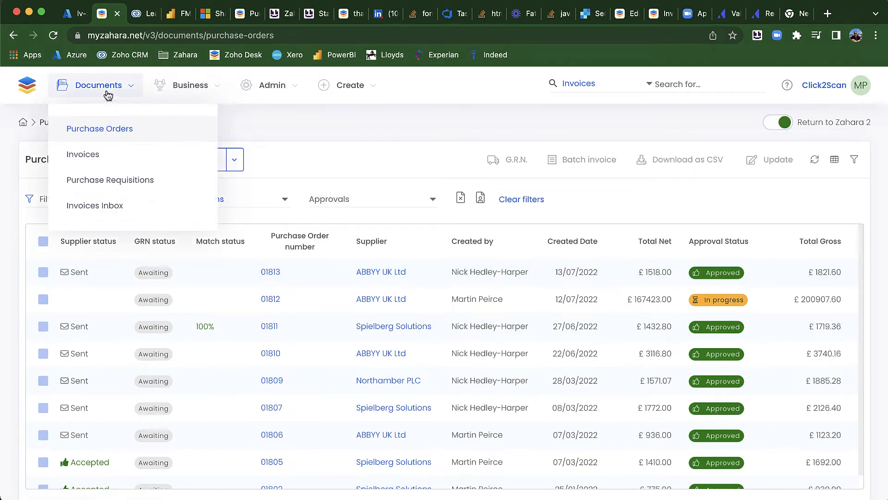
click(94, 210)
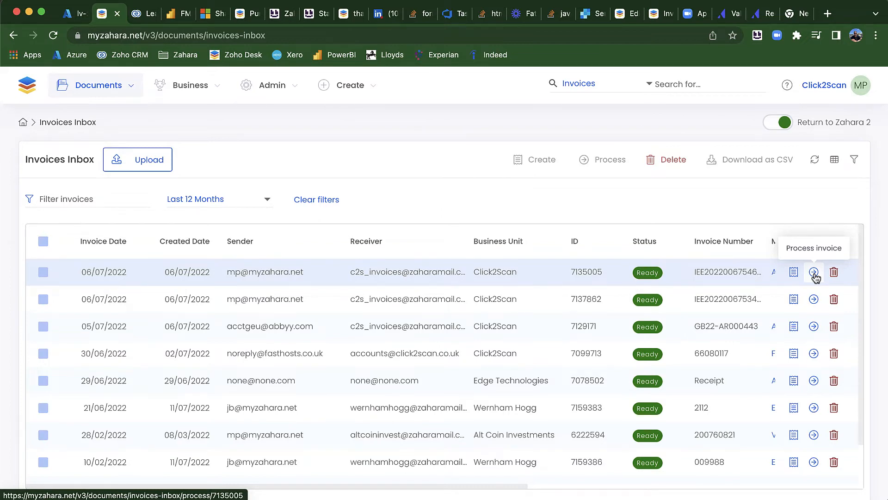
Step: Select the first three invoices in the inbox and clear the selection of the second and third again
click(43, 272)
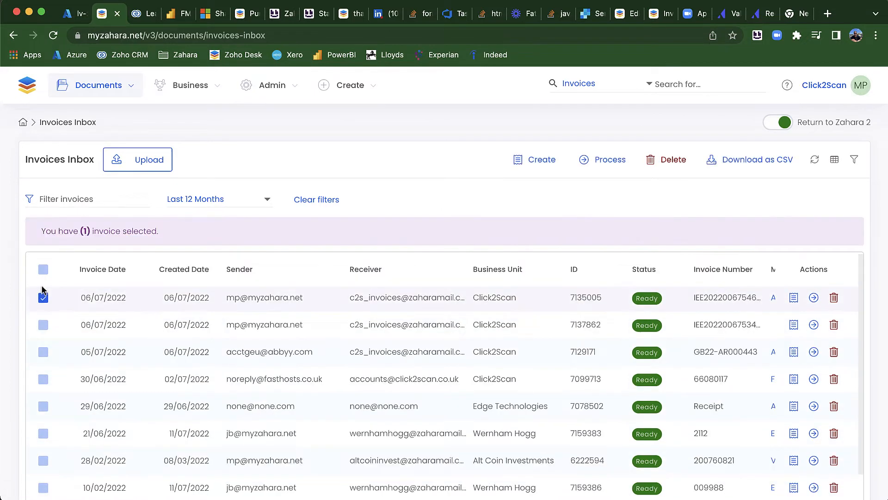
click(43, 329)
click(42, 353)
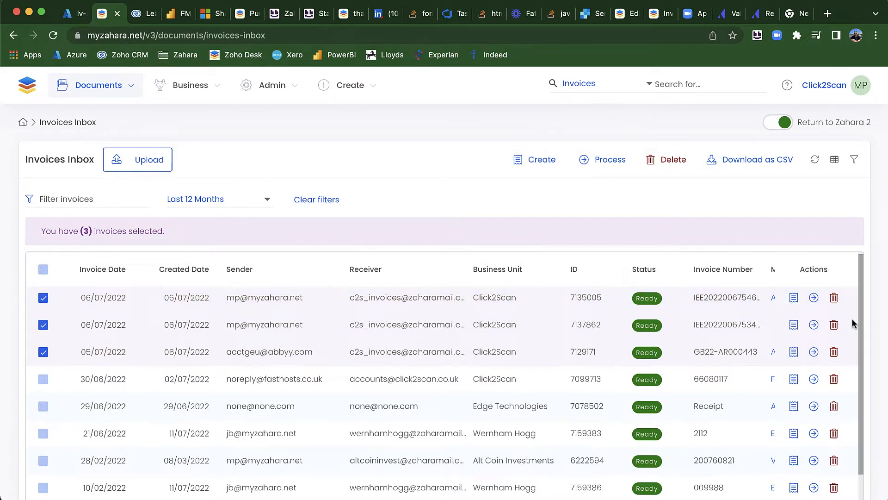
click(43, 325)
click(42, 353)
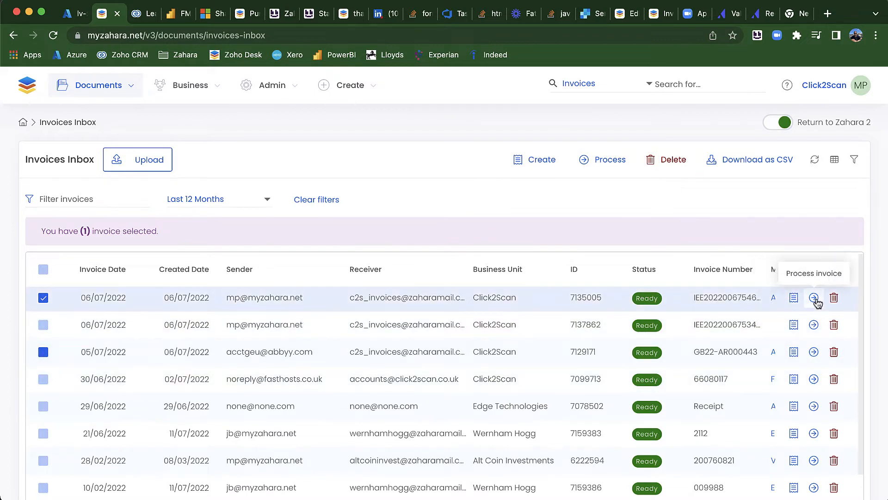
Step: Process the first inbox invoice, from Adobe Systems, check its details against the document and proceed to invoice creation
click(802, 308)
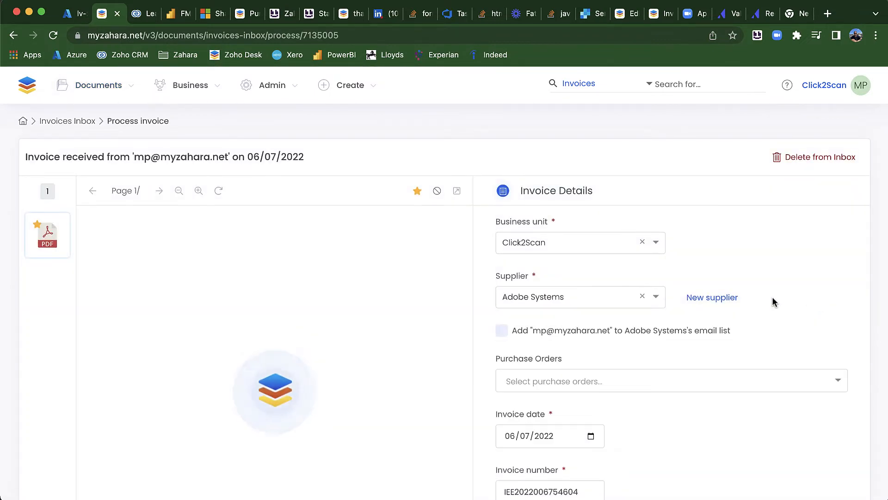
scroll(359, 296, down, 2)
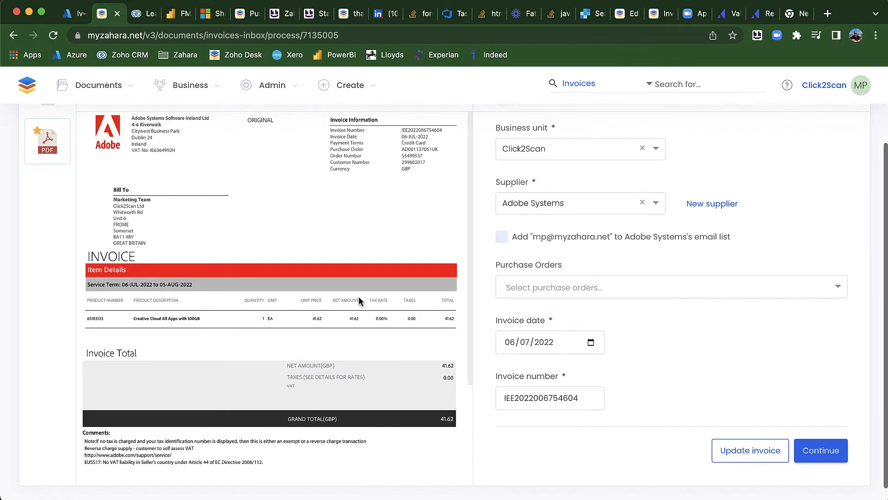
scroll(271, 221, up, 2)
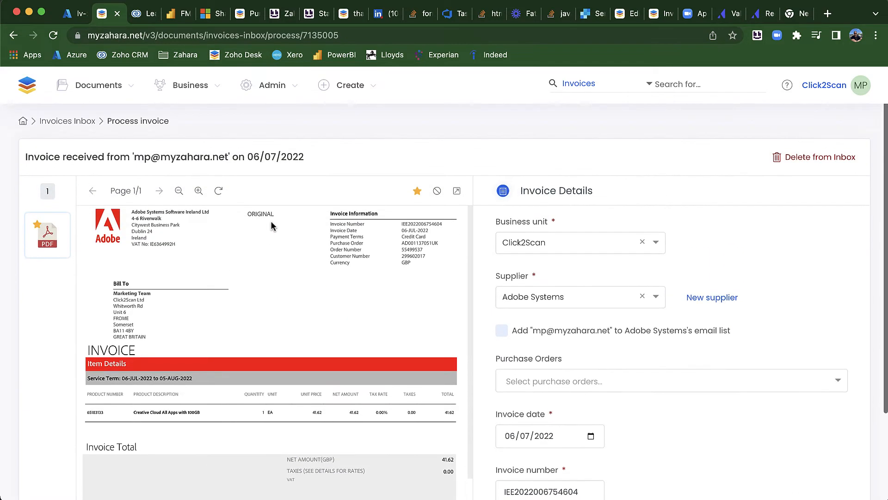
scroll(565, 298, down, 4)
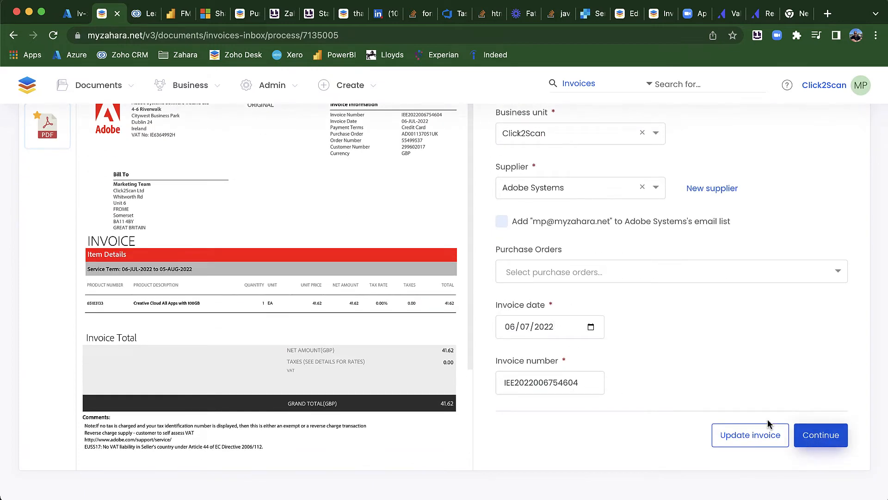
click(817, 436)
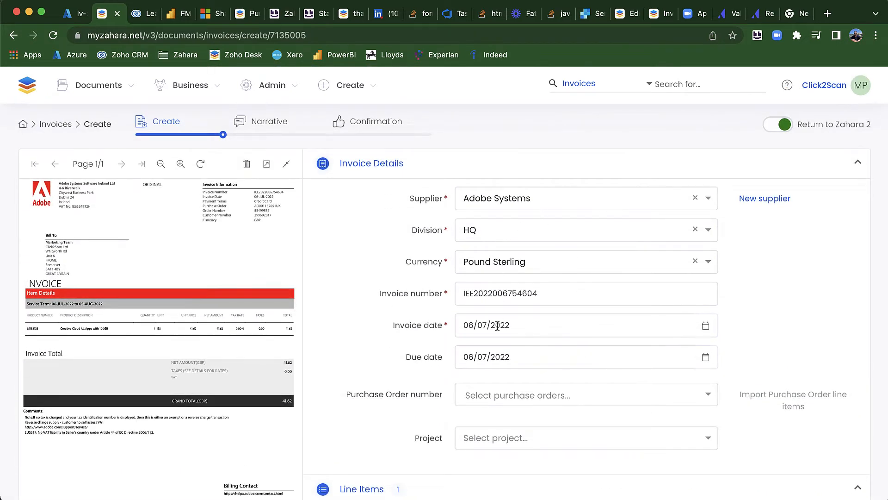
Step: Check the Adobe invoice's header details and its Creative Cloud line item, and proceed to the Narrative stage
scroll(498, 330, down, 5)
scroll(499, 329, down, 2)
click(515, 281)
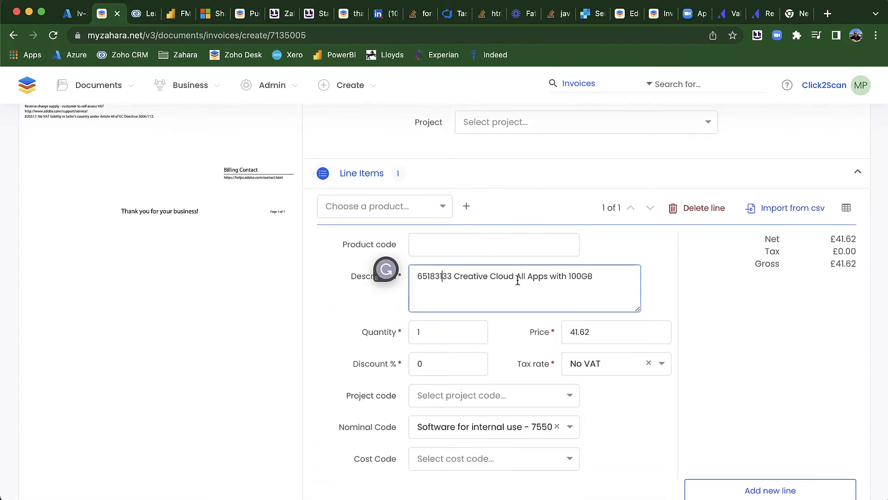
scroll(257, 273, up, 7)
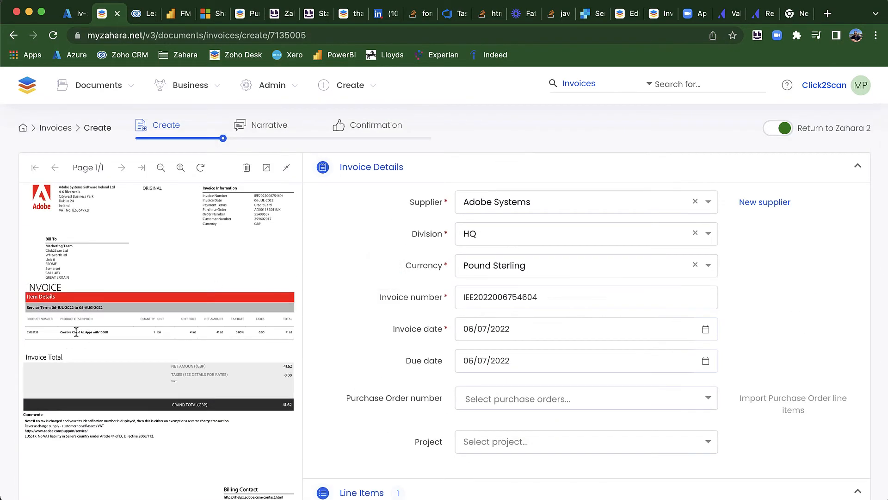
scroll(414, 361, down, 7)
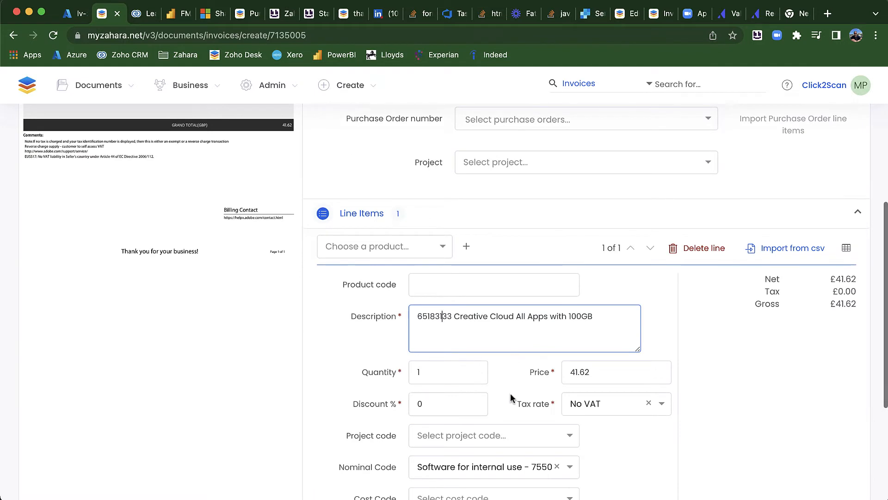
scroll(460, 465, down, 2)
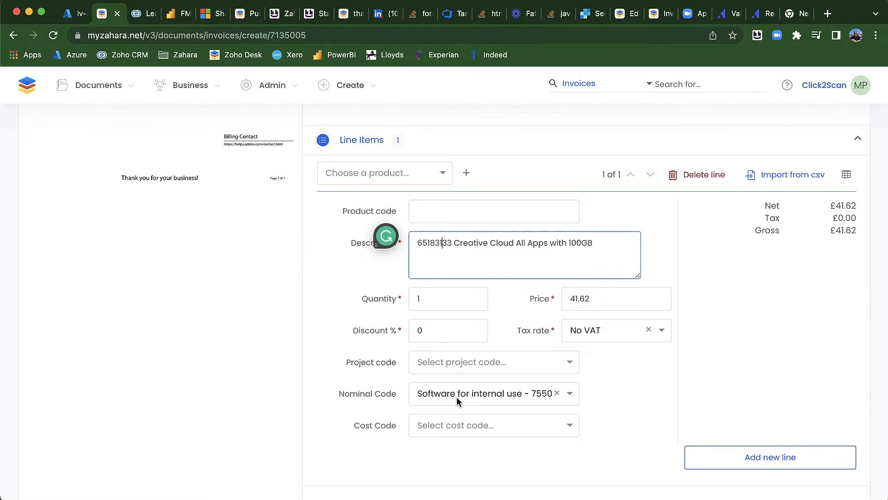
scroll(640, 424, down, 3)
click(812, 446)
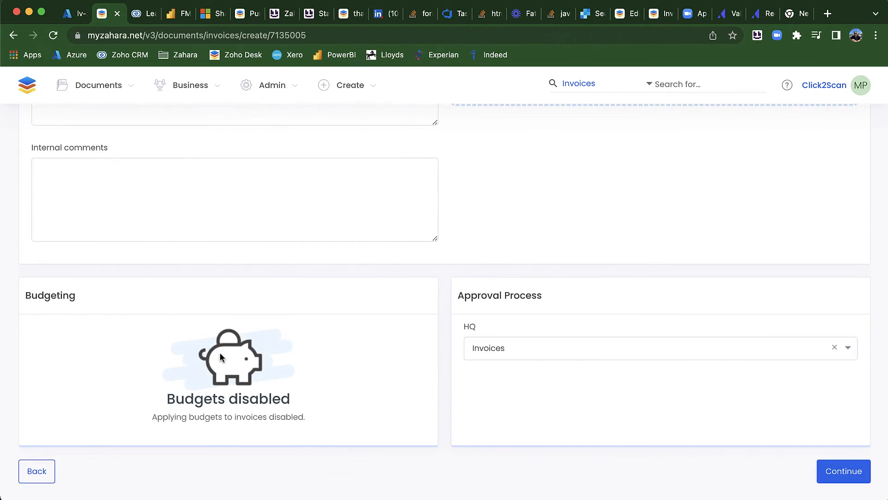
Step: Keep the Invoices approval process for HQ and complete the invoice through the Confirmation stage
click(528, 354)
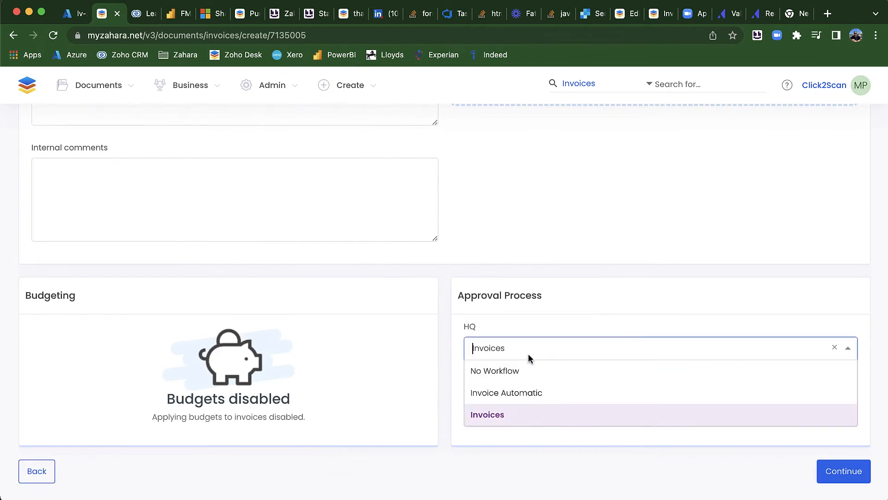
click(678, 459)
click(832, 473)
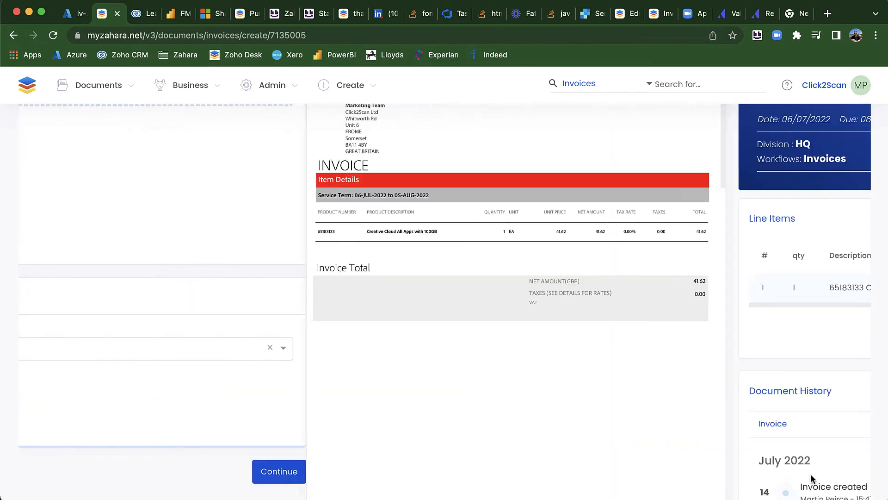
scroll(798, 472, down, 5)
click(819, 473)
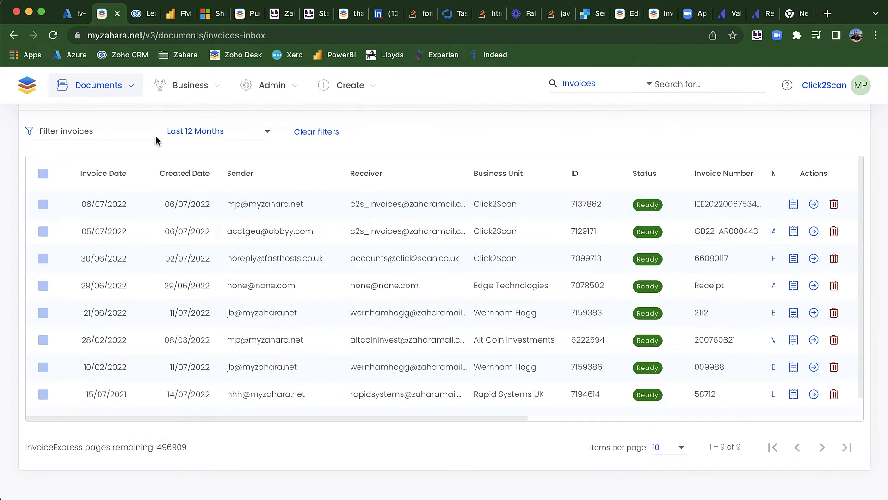
Step: Open the Invoices list and inspect the workflow progress of the newly created Adobe Systems invoice
click(107, 86)
click(84, 154)
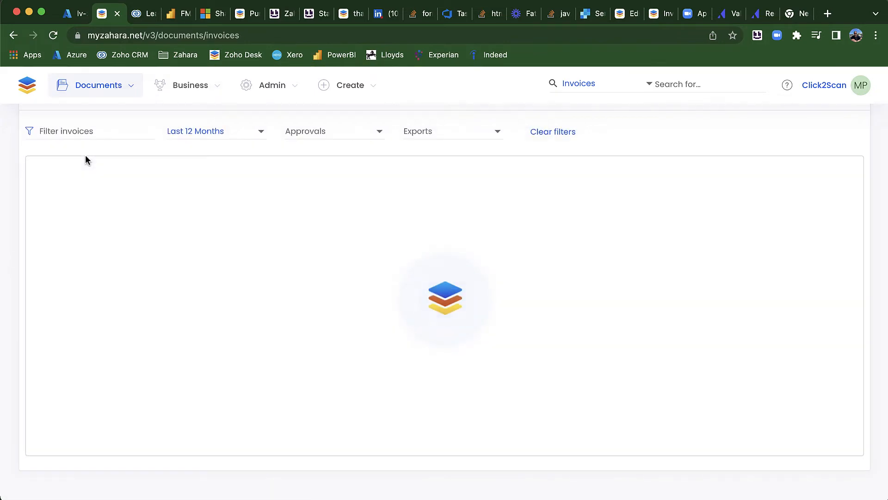
click(101, 86)
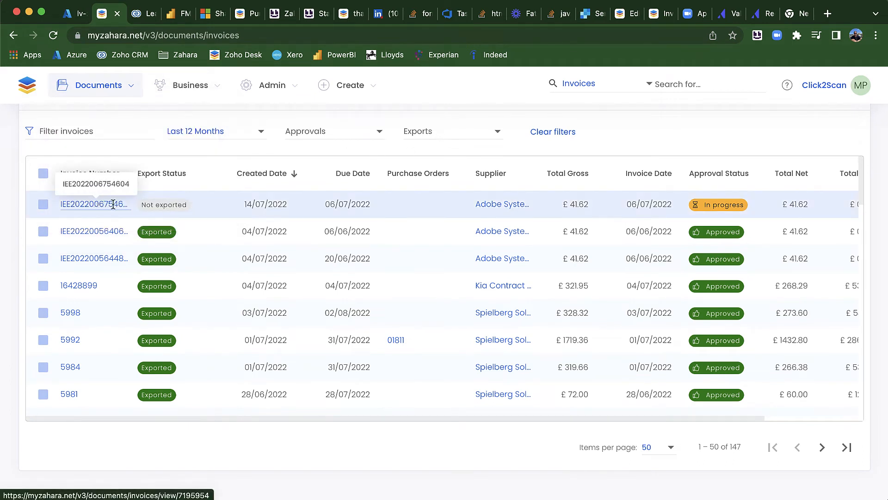
click(710, 208)
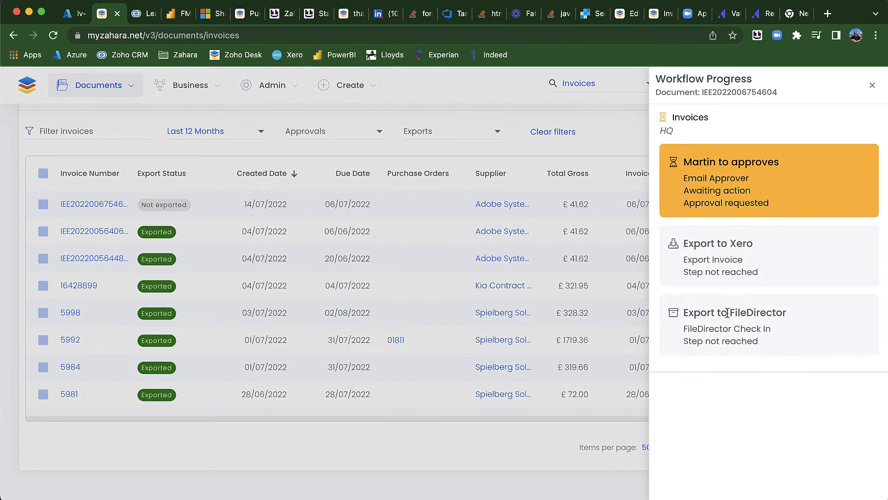
click(871, 86)
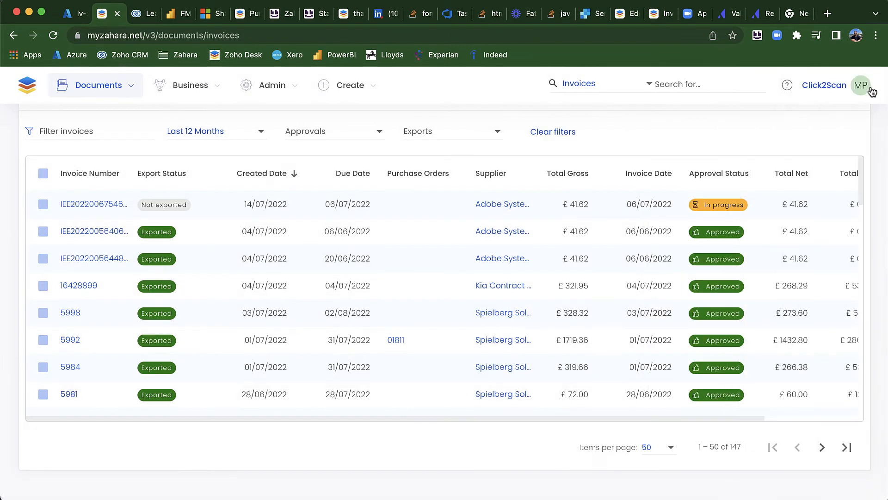
Step: Open the Adobe Systems supplier record and show its email addresses
click(197, 85)
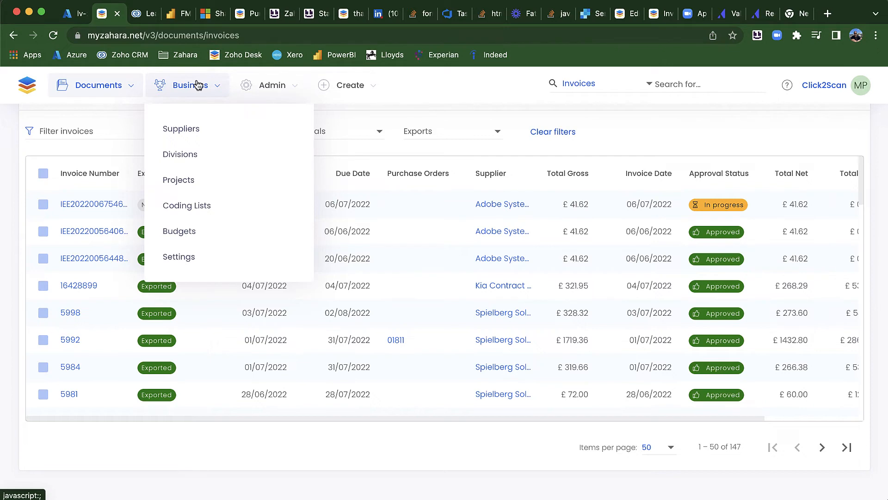
click(188, 129)
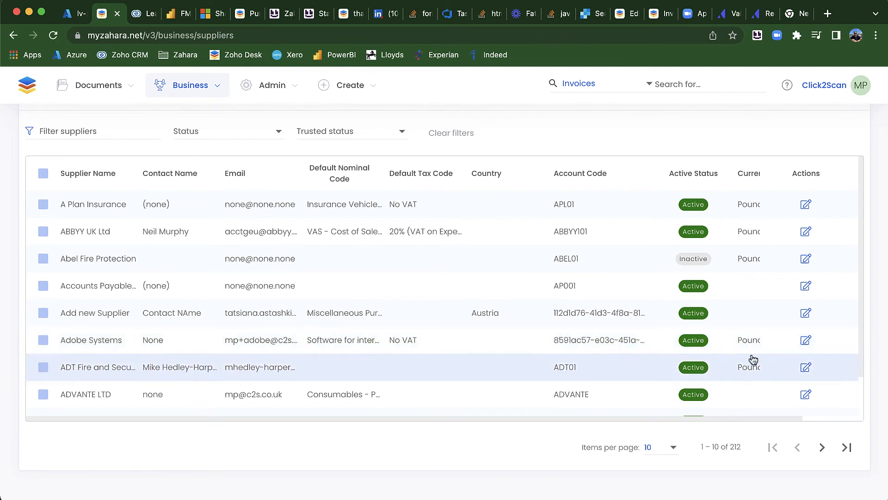
click(806, 340)
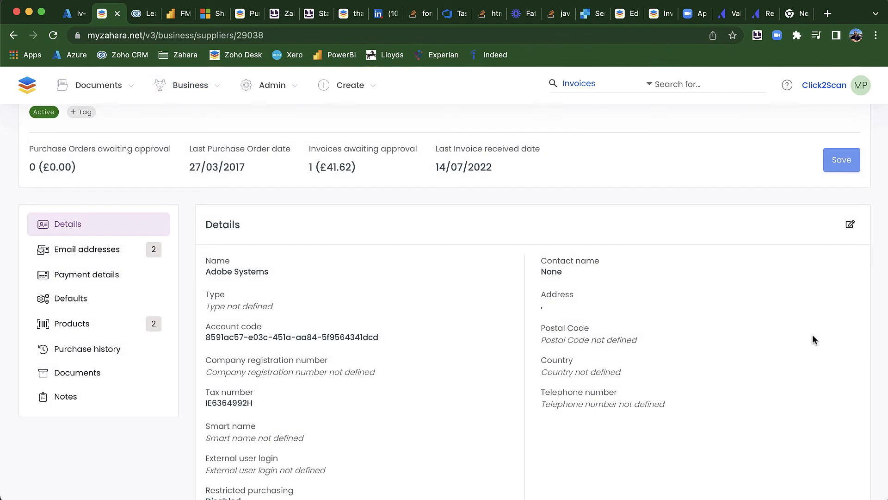
click(99, 249)
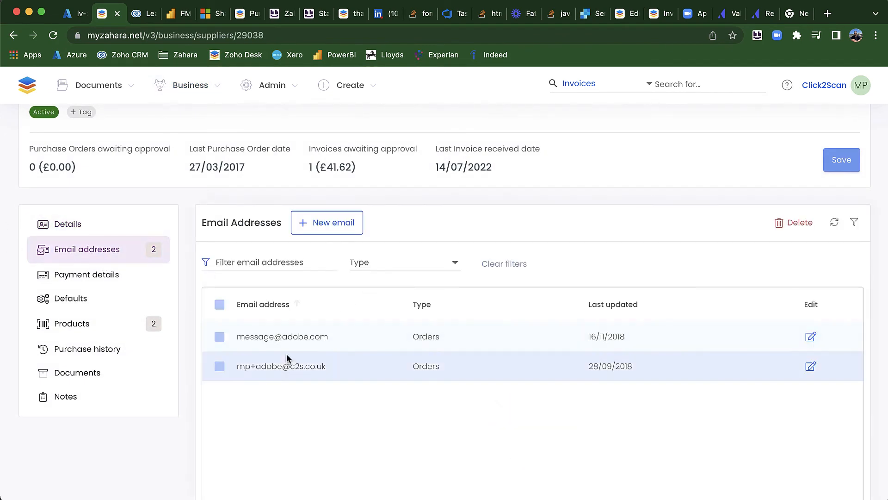